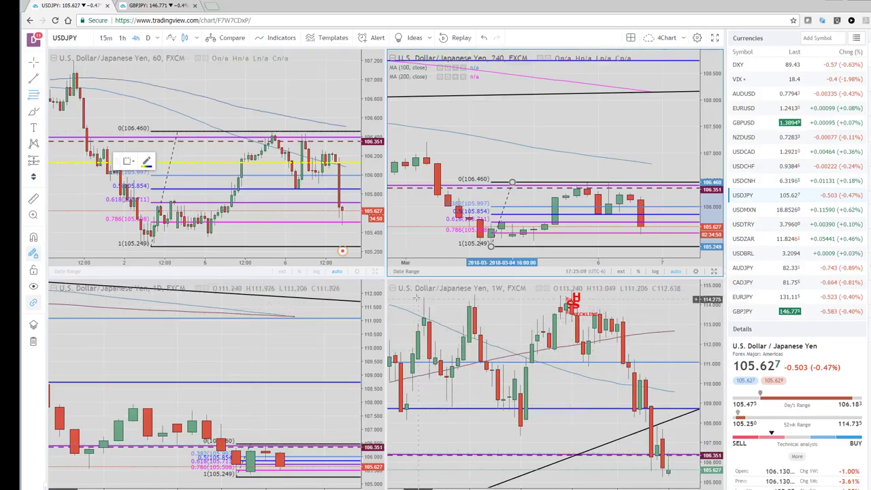
# Maximize the 60-minute USDJPY pane so it fills the chart area alone.
pyautogui.click(372, 273)
pyautogui.hotkey('alt', 'Return')
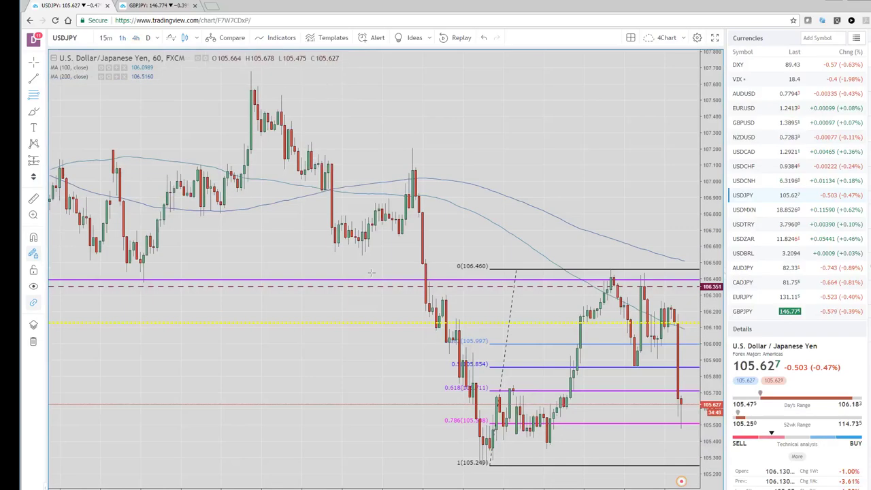
# Zoom in on the 60-minute USDJPY chart and pan back to earlier candles.
pyautogui.scroll(3, 334, 258)
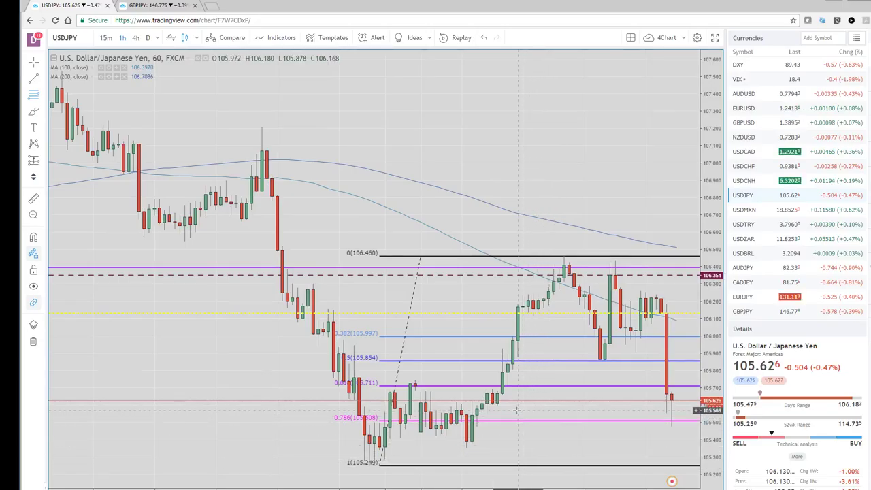
pyautogui.moveTo(543, 462); pyautogui.dragTo(616, 475)
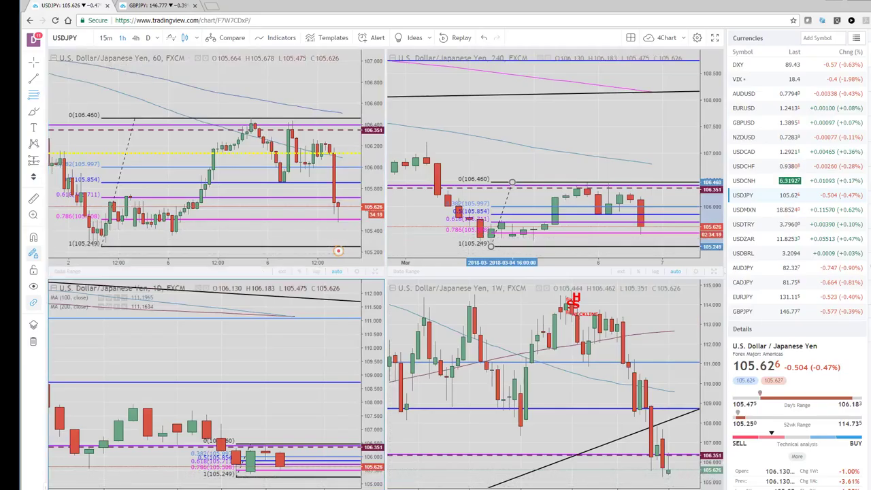
# Maximize the daily USDJPY chart, zoomed and panned to the latest candles against its Fibonacci levels.
pyautogui.hotkey('alt', 'Return')
pyautogui.scroll(2, 400, 377)
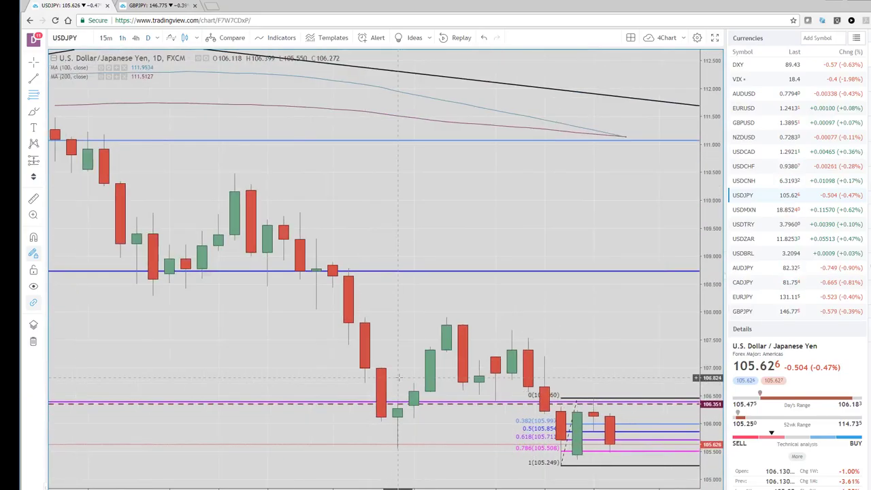
pyautogui.scroll(1, 399, 378)
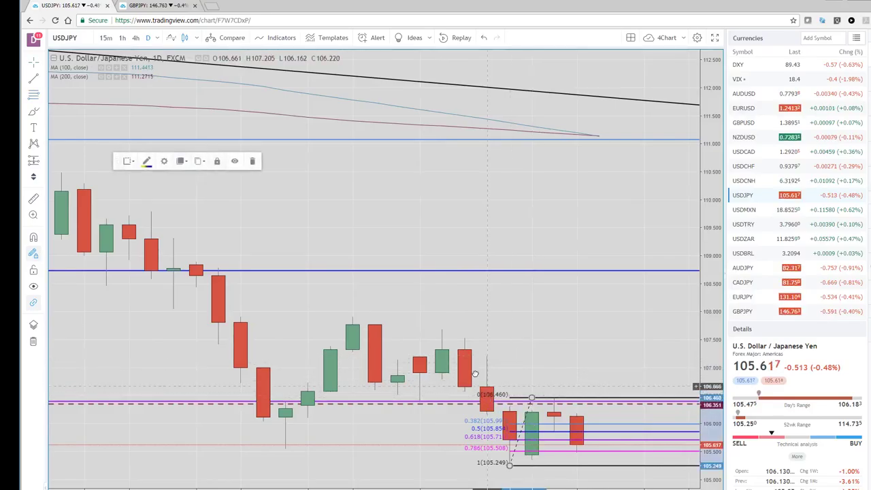
pyautogui.moveTo(482, 332); pyautogui.dragTo(463, 329)
pyautogui.scroll(-2, 477, 375)
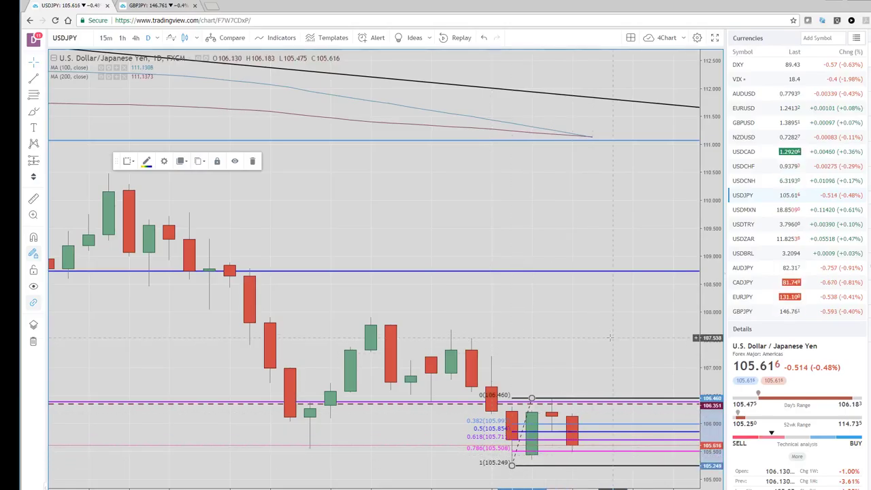
pyautogui.click(856, 38)
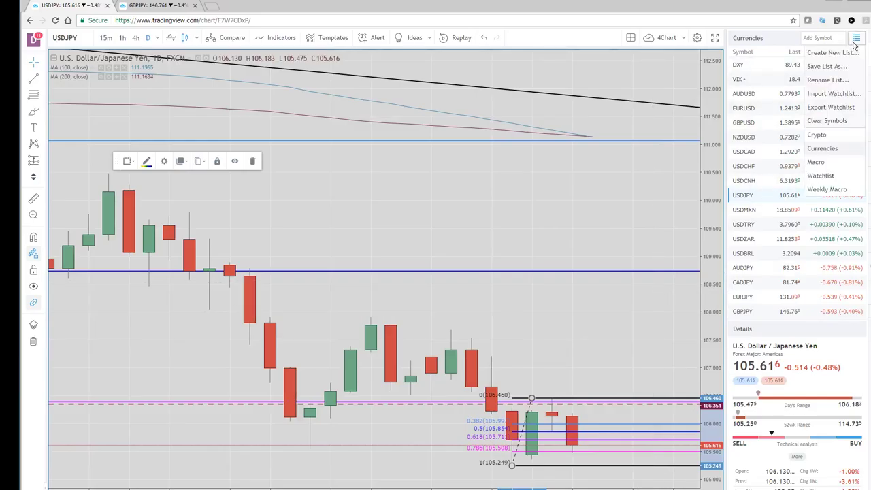
# Switch to the Macro watchlist and load ES1! back in the four-chart view.
pyautogui.click(823, 163)
pyautogui.click(762, 67)
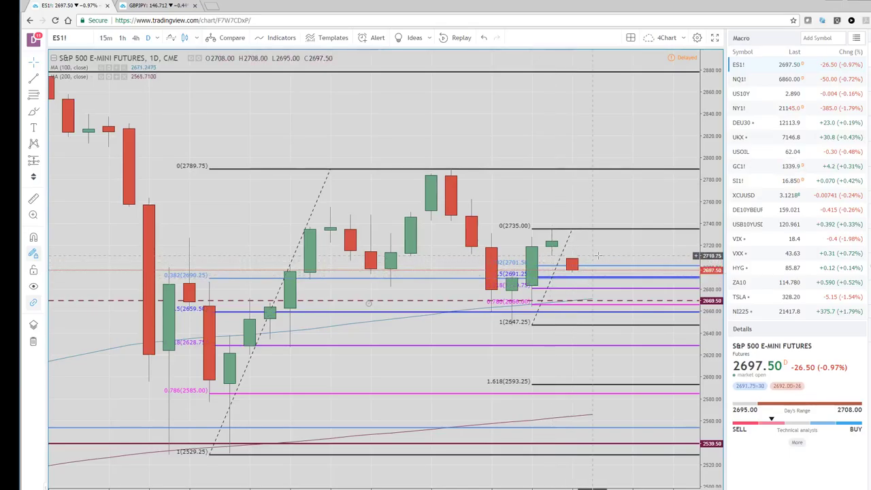
pyautogui.hotkey('alt', 'Return')
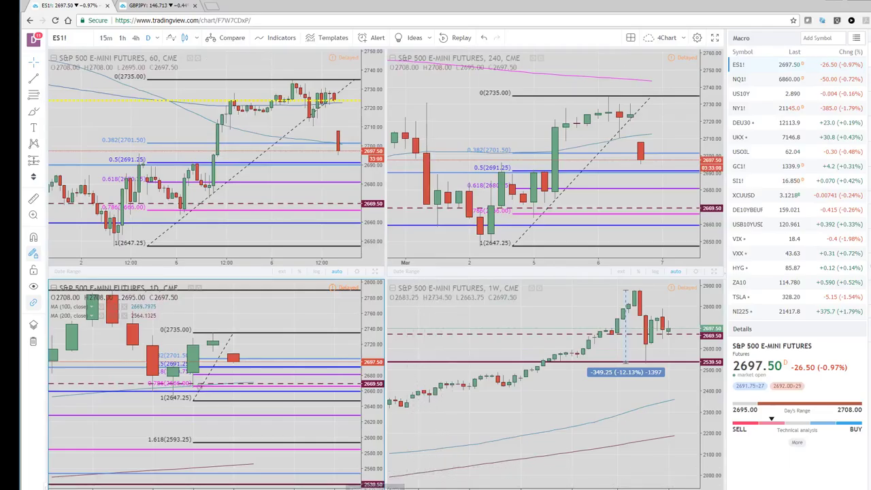
pyautogui.hotkey('alt', 'Return')
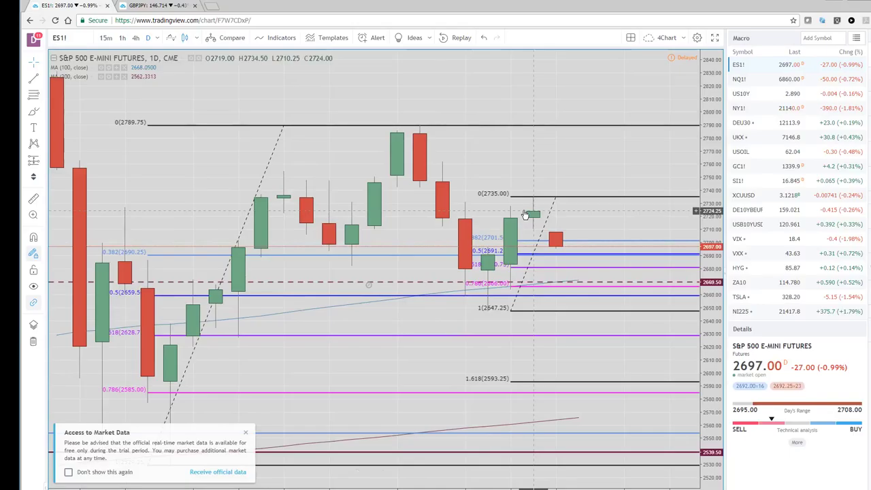
pyautogui.click(531, 257)
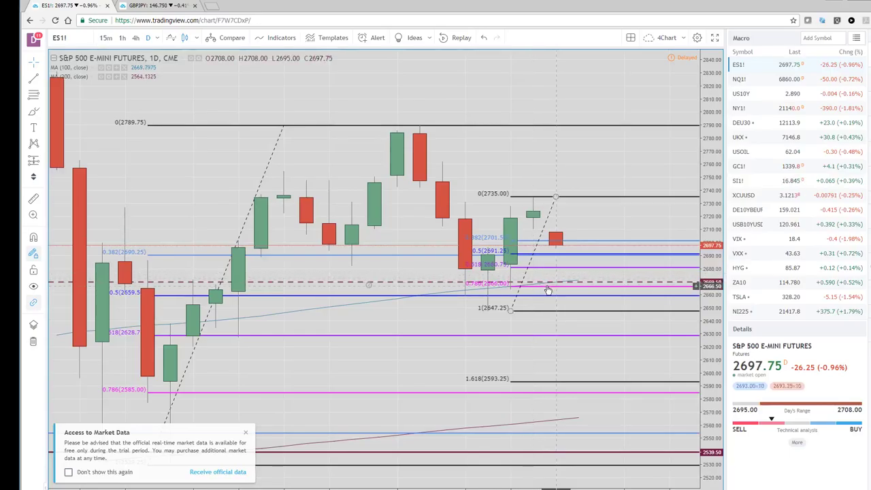
pyautogui.click(555, 288)
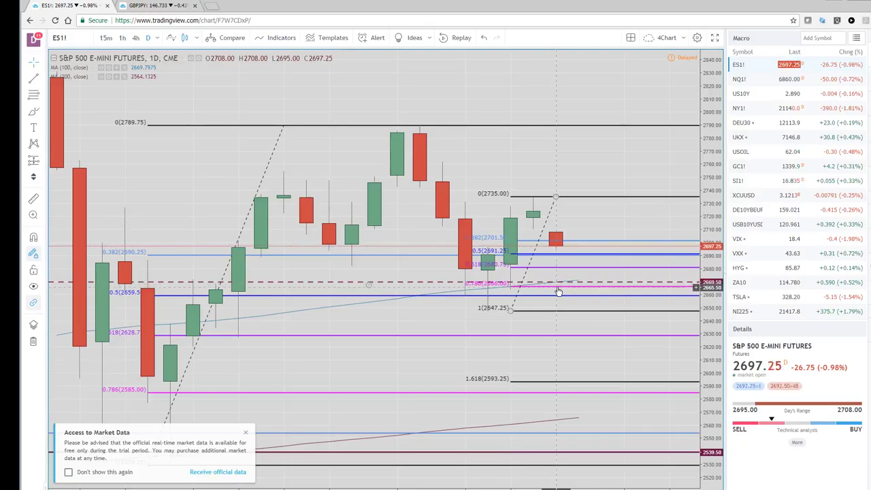
pyautogui.click(559, 290)
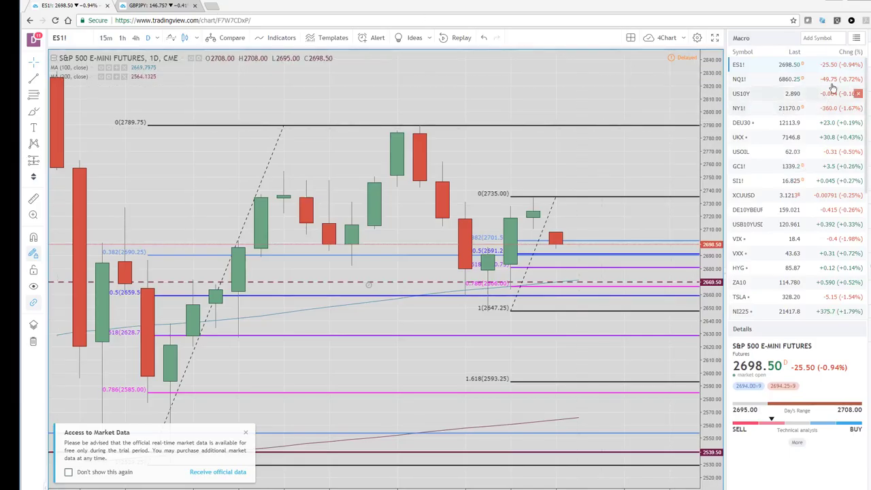
pyautogui.click(857, 39)
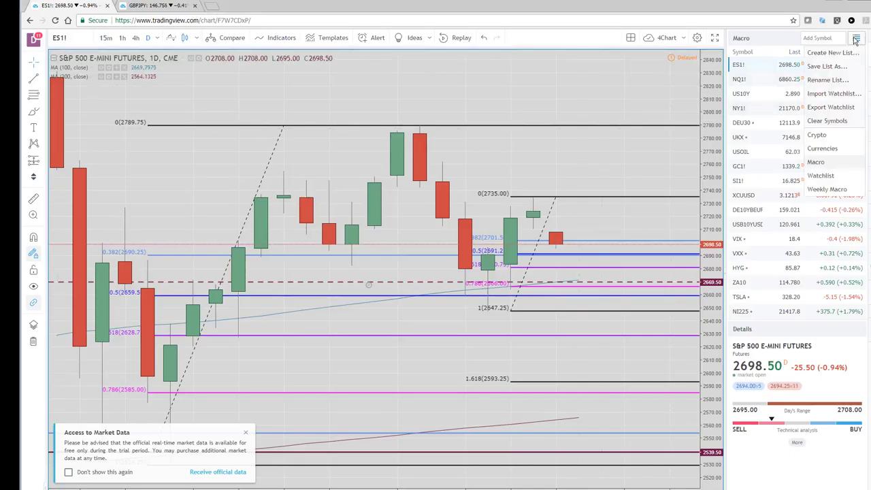
# Switch to the Currencies watchlist and browse AUDUSD, GBPUSD, NZDUSD and AUDJPY charts.
pyautogui.click(823, 149)
pyautogui.click(754, 95)
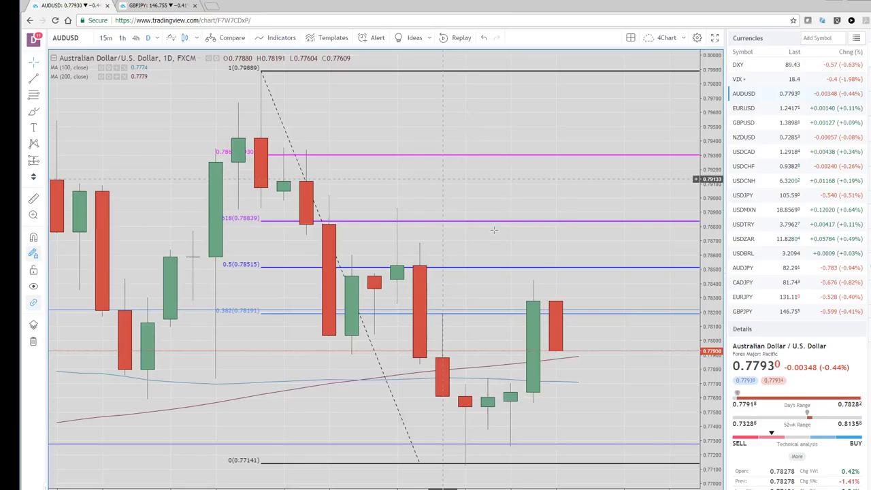
pyautogui.scroll(-2, 510, 206)
pyautogui.scroll(-1, 557, 239)
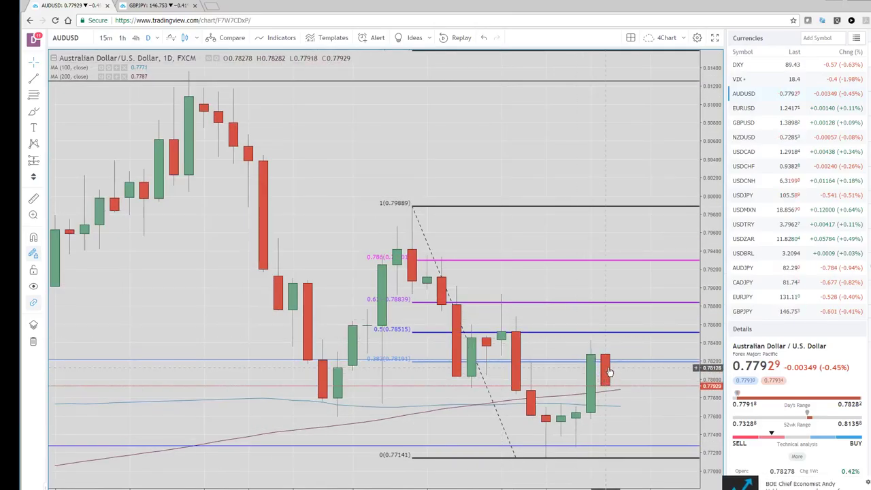
pyautogui.click(746, 124)
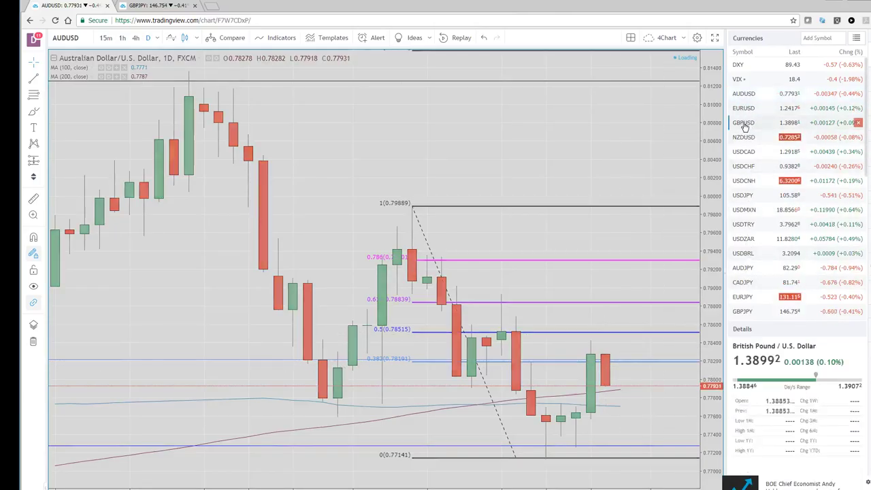
pyautogui.click(746, 138)
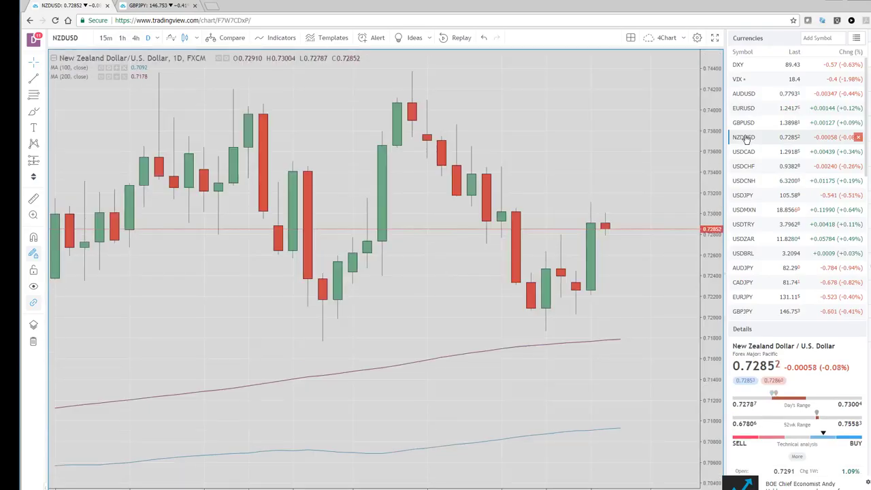
pyautogui.click(738, 269)
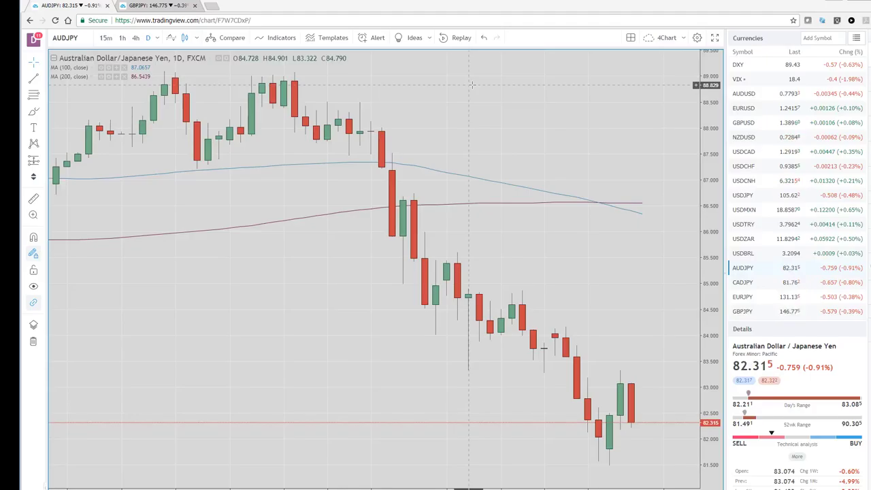
# Show the USDJPY daily chart, zooming out and back in on its candles.
pyautogui.click(744, 195)
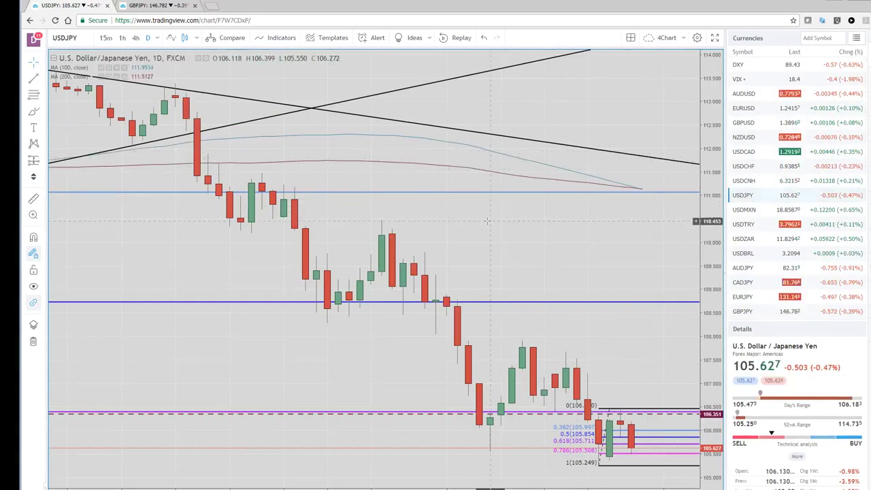
pyautogui.scroll(-3, 486, 221)
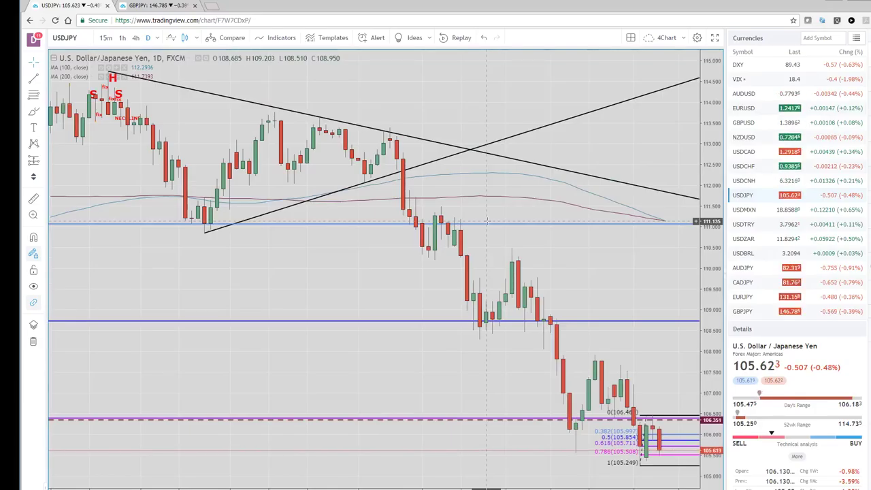
pyautogui.scroll(2, 486, 221)
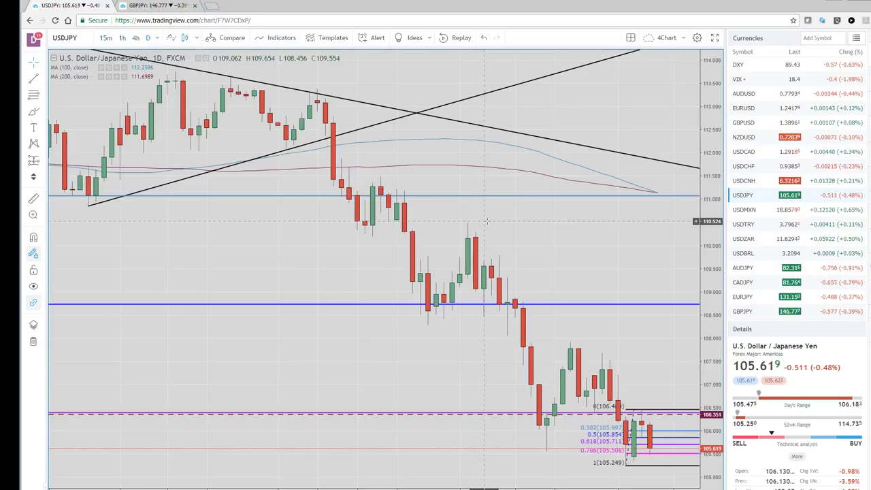
pyautogui.scroll(1, 522, 228)
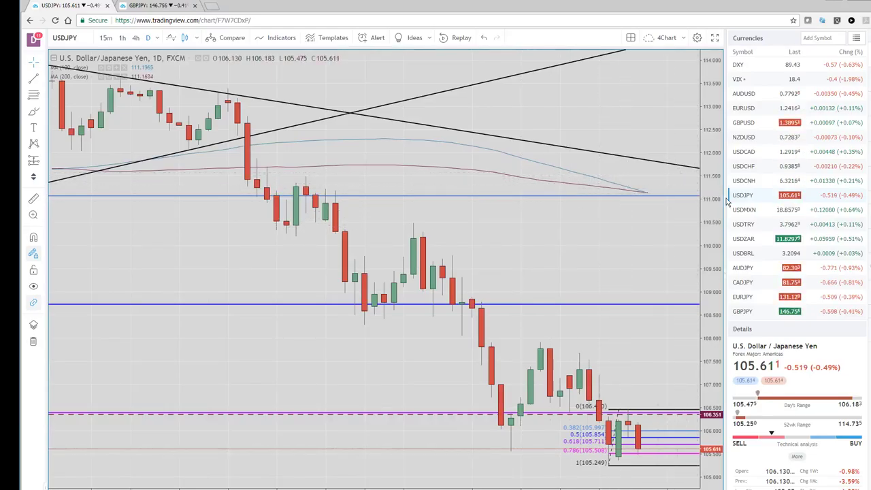
pyautogui.click(744, 183)
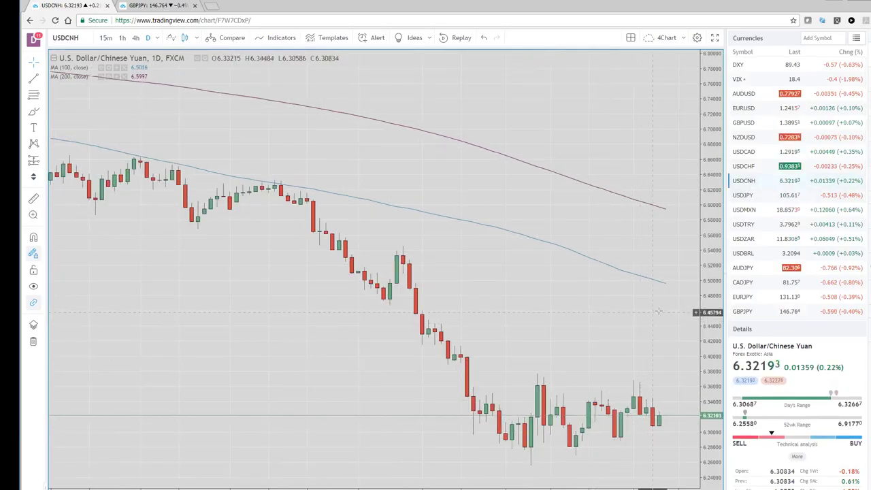
# View the USDCAD chart zoomed in, then move on to the EURUSD daily chart.
pyautogui.click(745, 156)
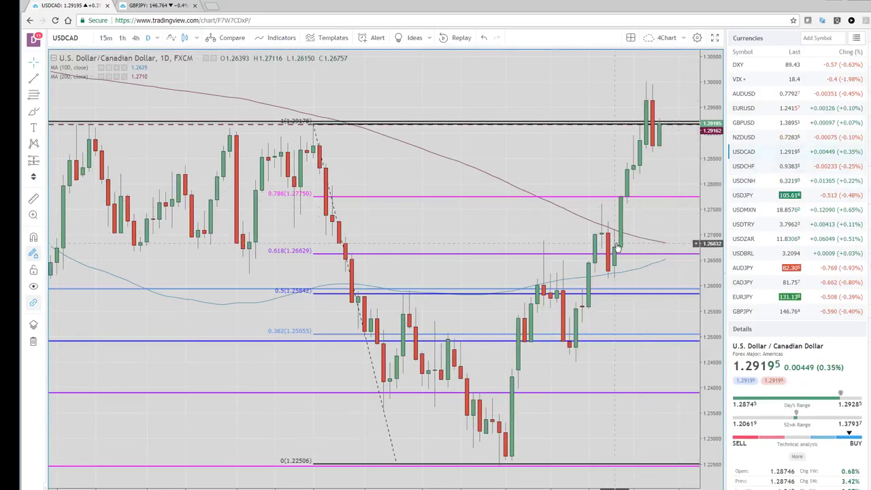
pyautogui.scroll(1, 618, 248)
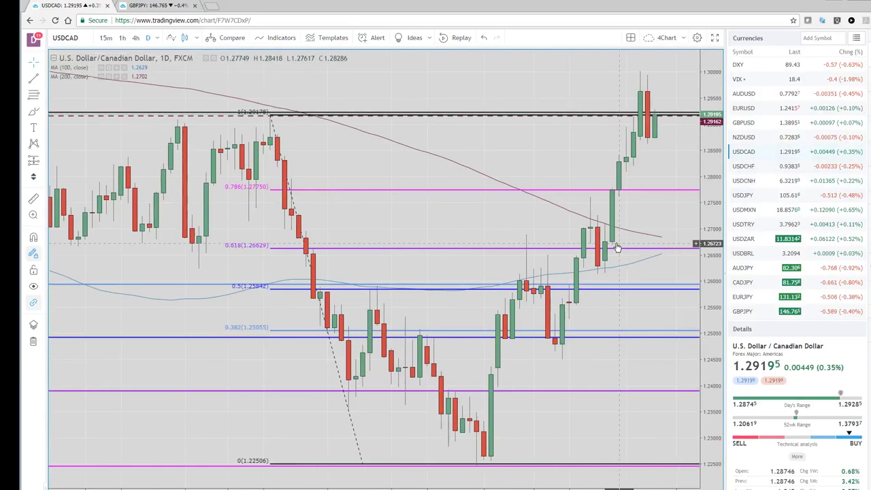
pyautogui.click(746, 109)
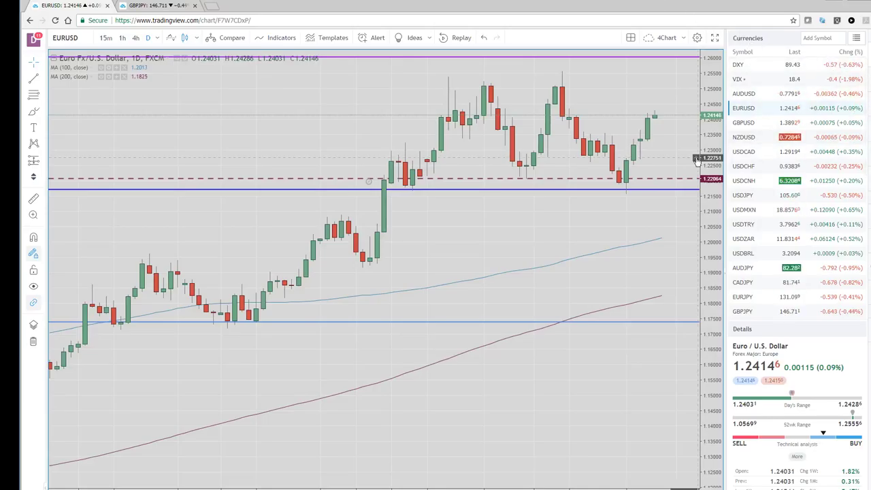
# Cycle through EURJPY, GBPJPY, AUDJPY and CADJPY, ending on AUDJPY in the four-chart layout.
pyautogui.click(744, 297)
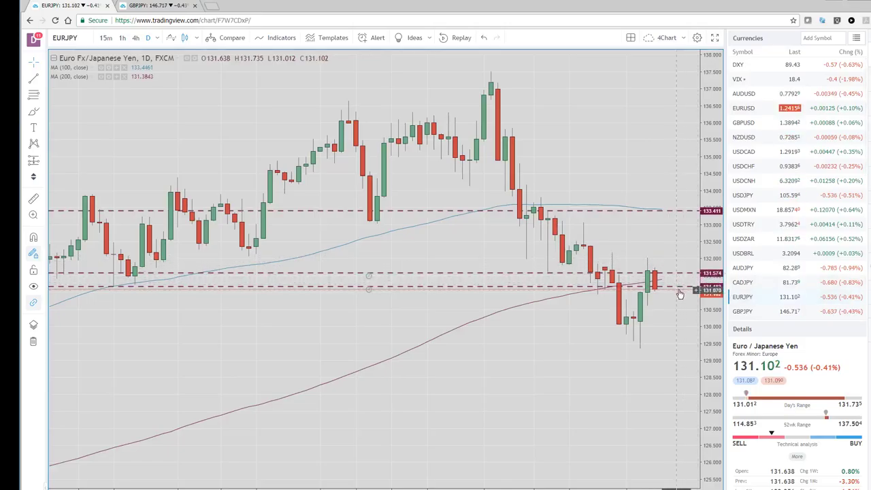
pyautogui.click(744, 311)
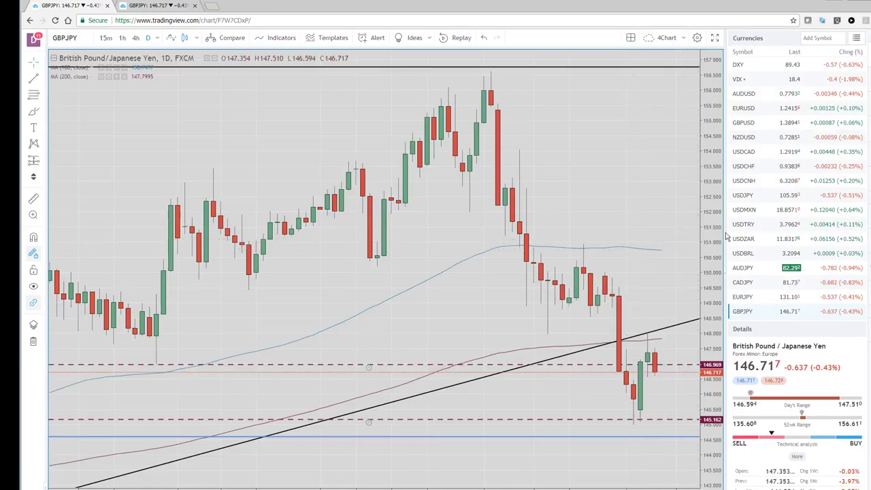
pyautogui.click(741, 270)
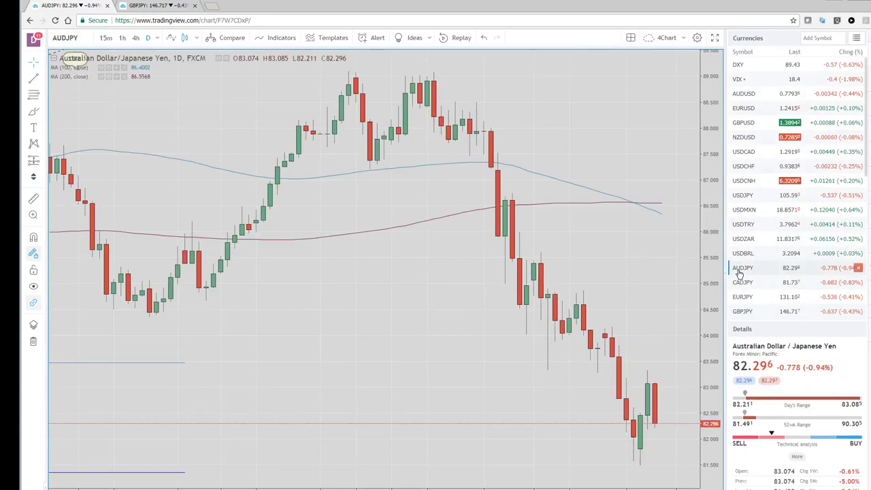
pyautogui.click(739, 285)
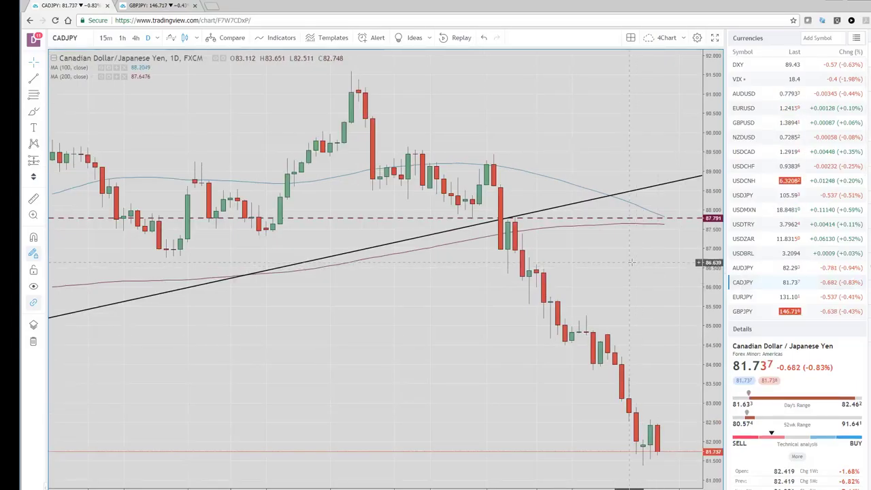
pyautogui.scroll(-2, 631, 262)
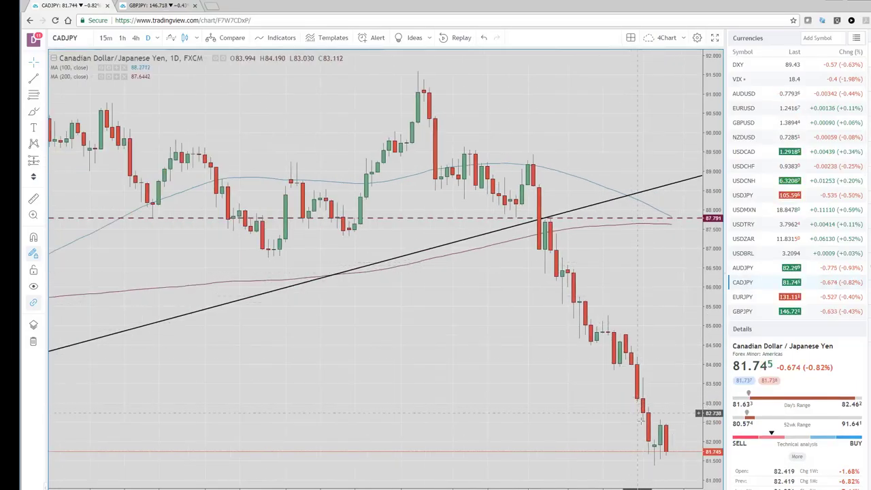
pyautogui.click(744, 296)
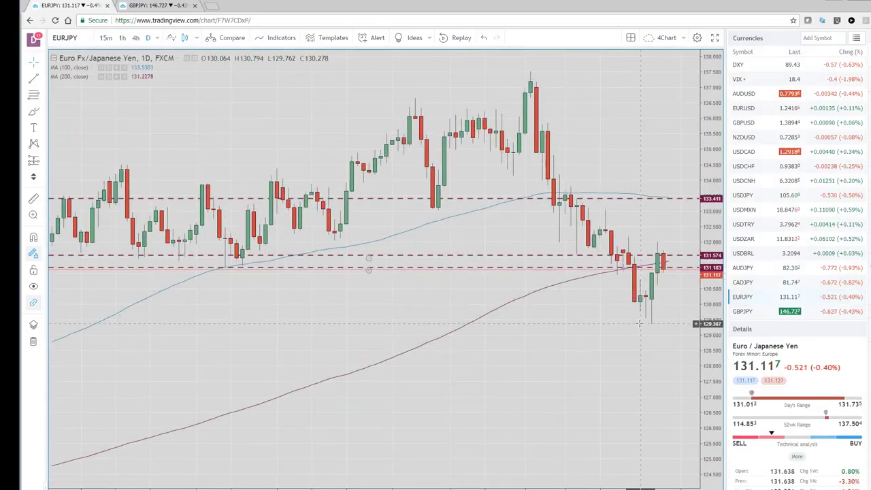
pyautogui.click(742, 311)
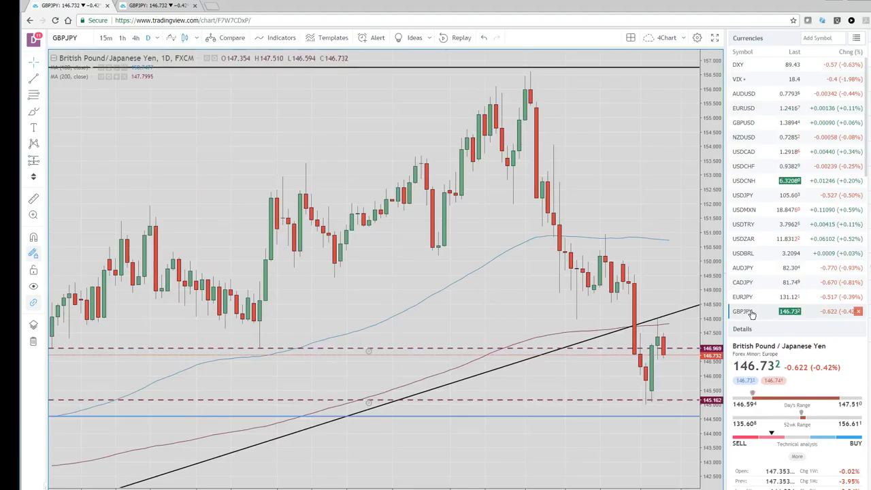
pyautogui.click(739, 271)
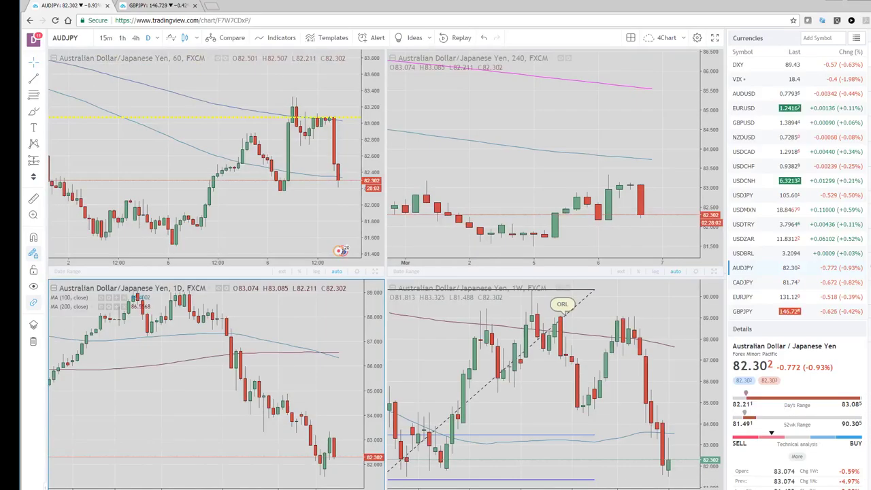
# Review the weekly AUDJPY chart maximized and zoomed out, then maximize the 60-minute pane.
pyautogui.click(593, 295)
pyautogui.hotkey('alt', 'Return')
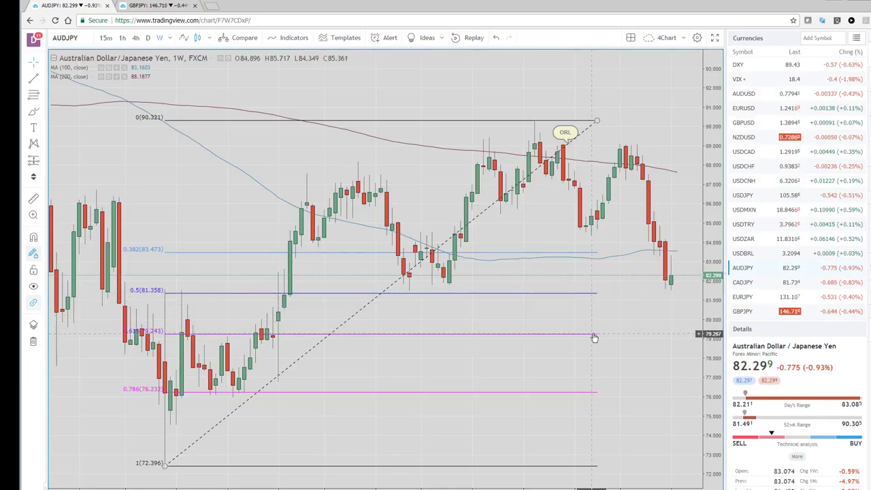
pyautogui.scroll(-2, 595, 337)
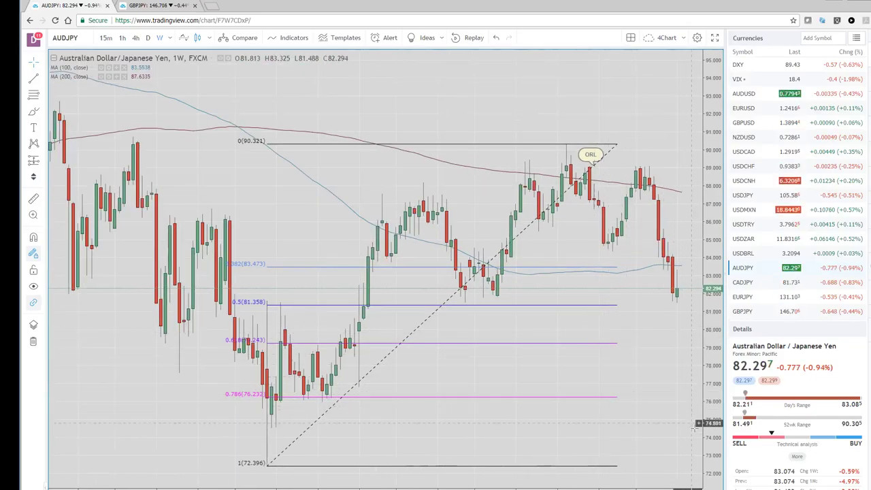
pyautogui.hotkey('alt', 'Return')
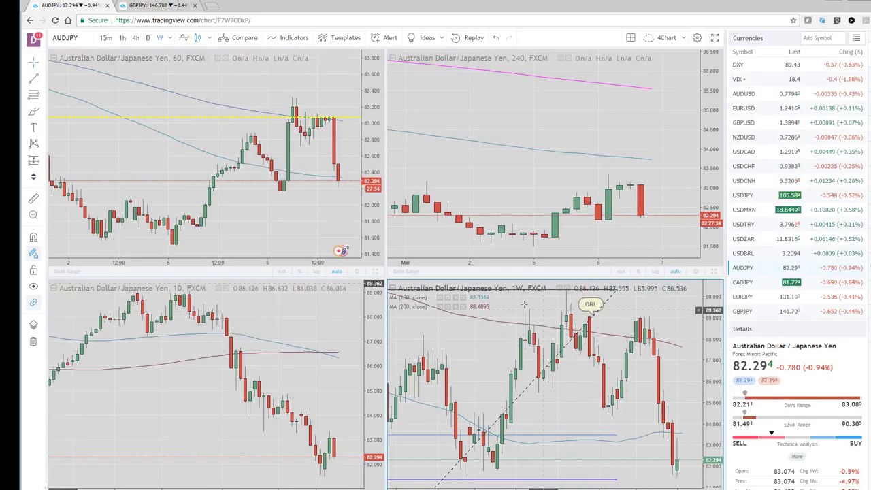
pyautogui.click(378, 273)
pyautogui.hotkey('alt', 'Return')
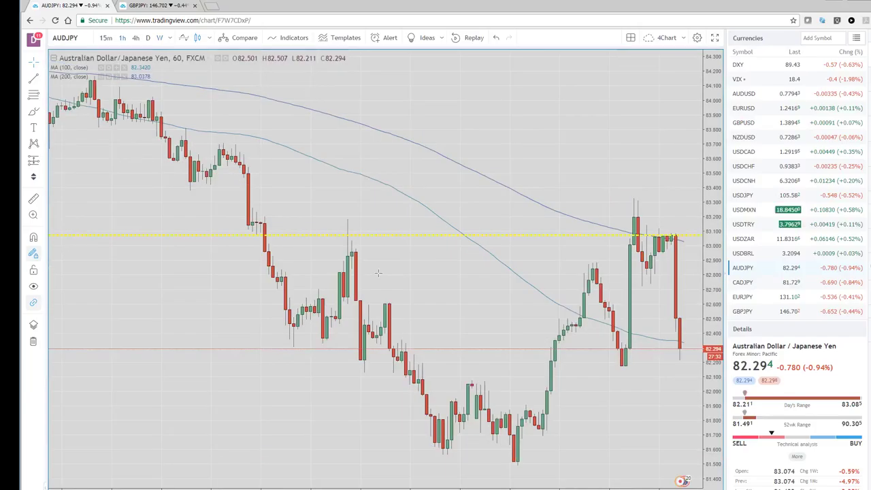